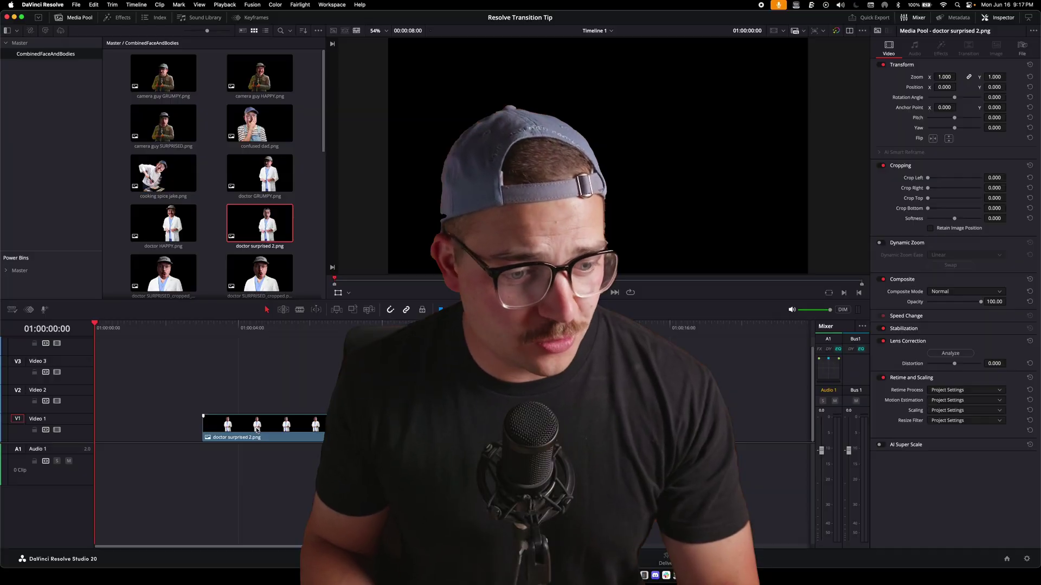
Place the doctor image at the start of Video 1 and browse the Effects library's transitions
{"action": "left_click_drag", "start_coordinate": [281, 426], "coordinate": [175, 426]}
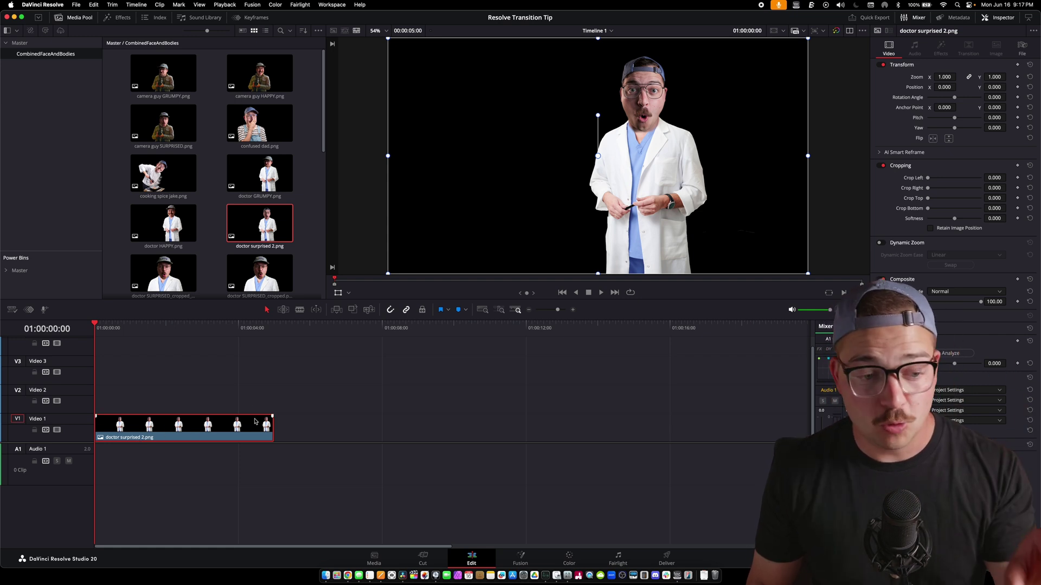
{"action": "left_click", "coordinate": [119, 18]}
{"action": "scroll", "coordinate": [179, 233], "scroll_direction": "down", "scroll_amount": 3}
{"action": "scroll", "coordinate": [184, 239], "scroll_direction": "up", "scroll_amount": 3}
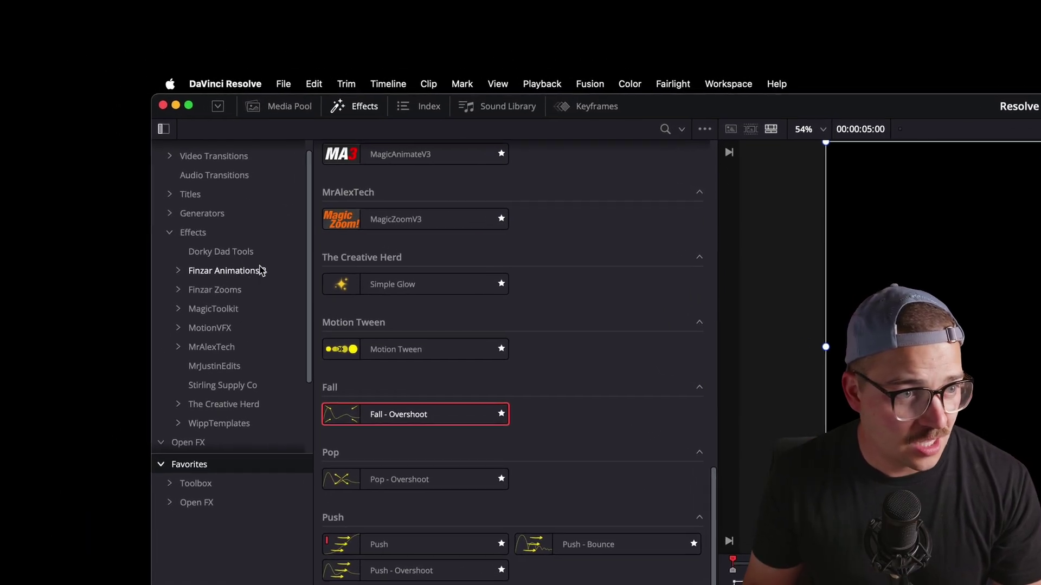
{"action": "scroll", "coordinate": [236, 280], "scroll_direction": "down", "scroll_amount": 3}
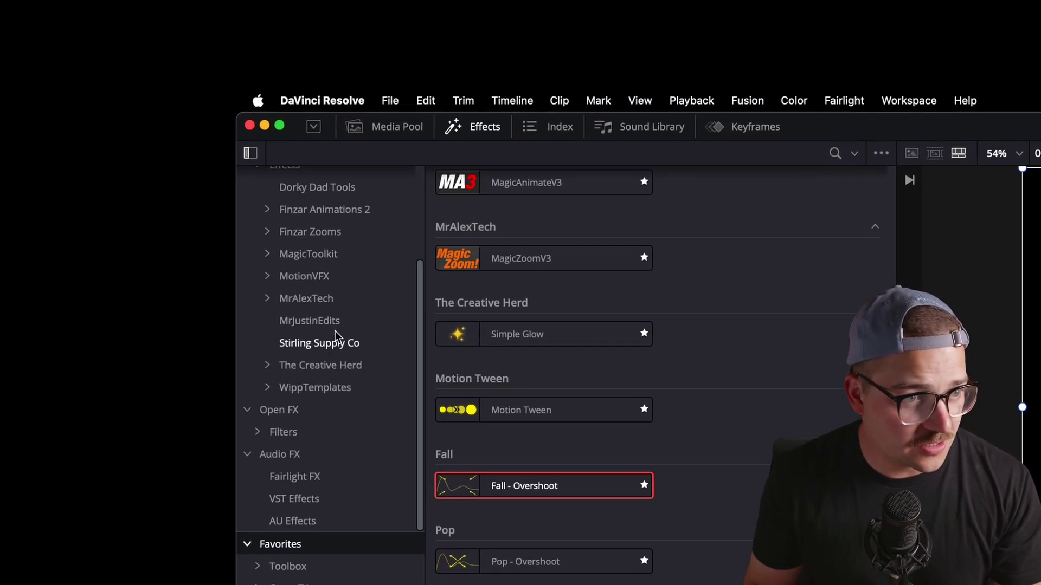
{"action": "scroll", "coordinate": [328, 346], "scroll_direction": "up", "scroll_amount": 3}
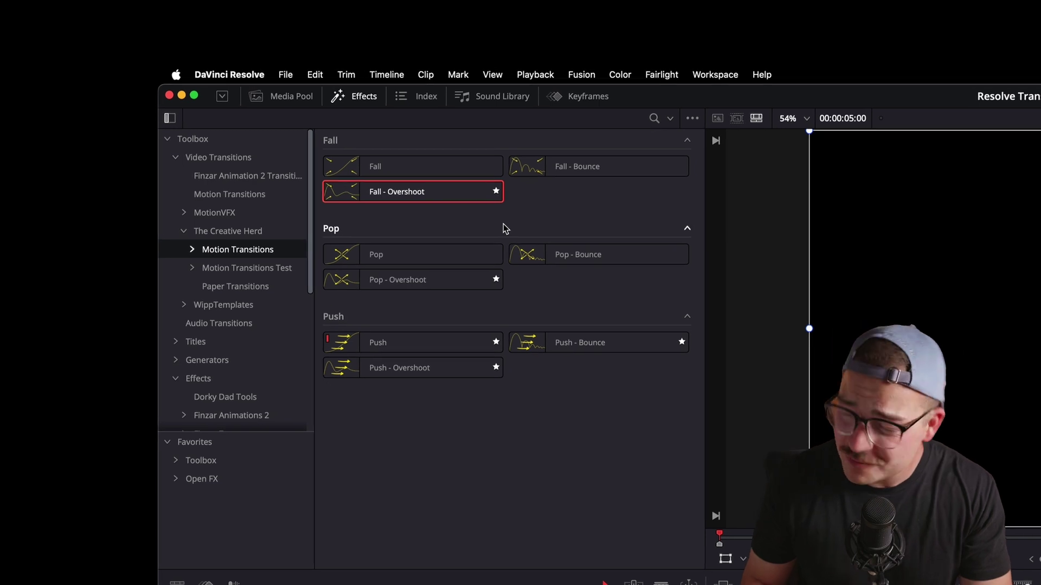
Filter the Effects library to Favorites and inspect the Push transition's actions menu
{"action": "left_click", "coordinate": [196, 441]}
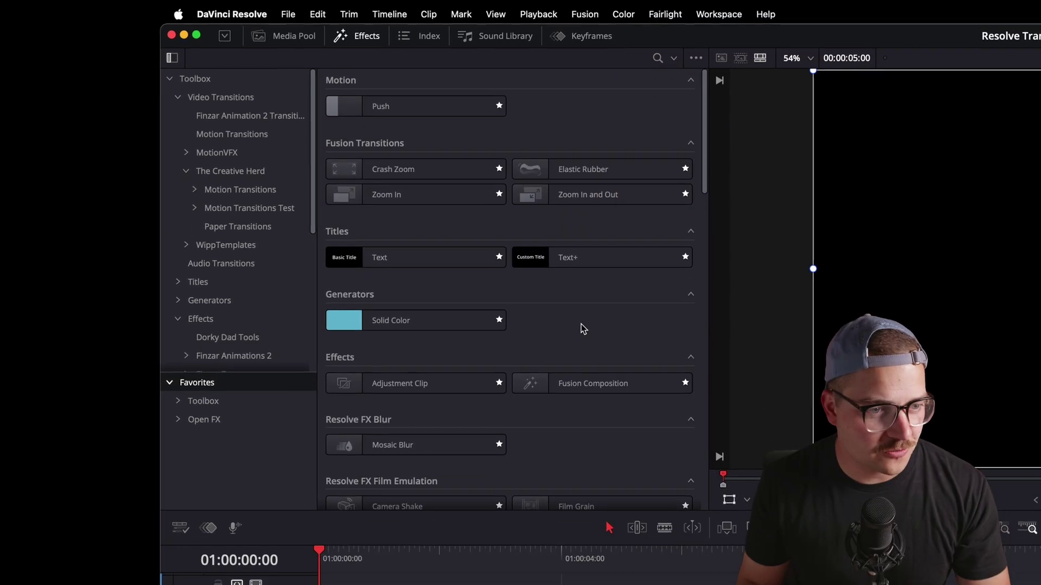
{"action": "scroll", "coordinate": [582, 329], "scroll_direction": "down", "scroll_amount": 15}
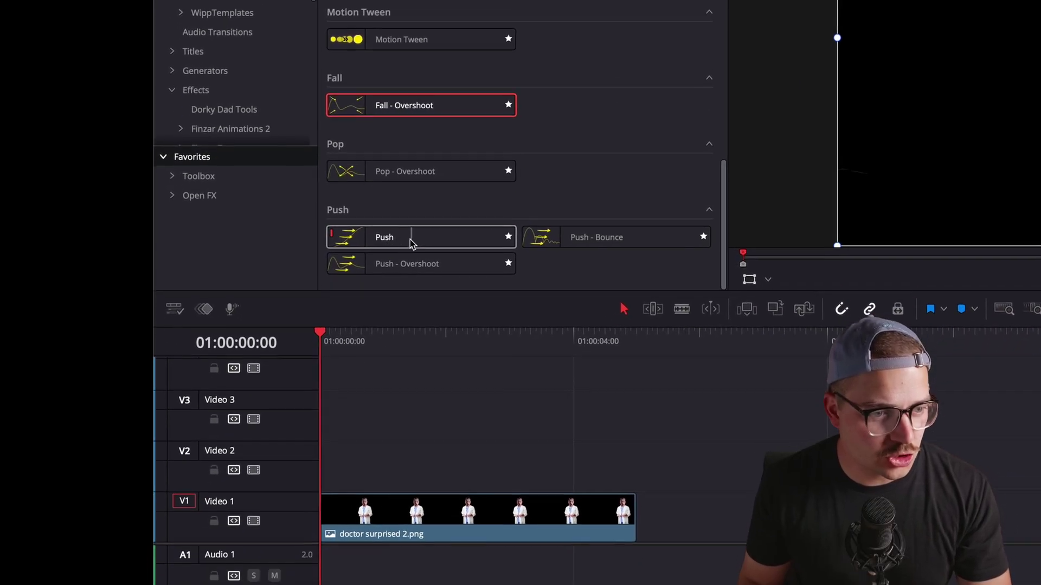
{"action": "right_click", "coordinate": [410, 243]}
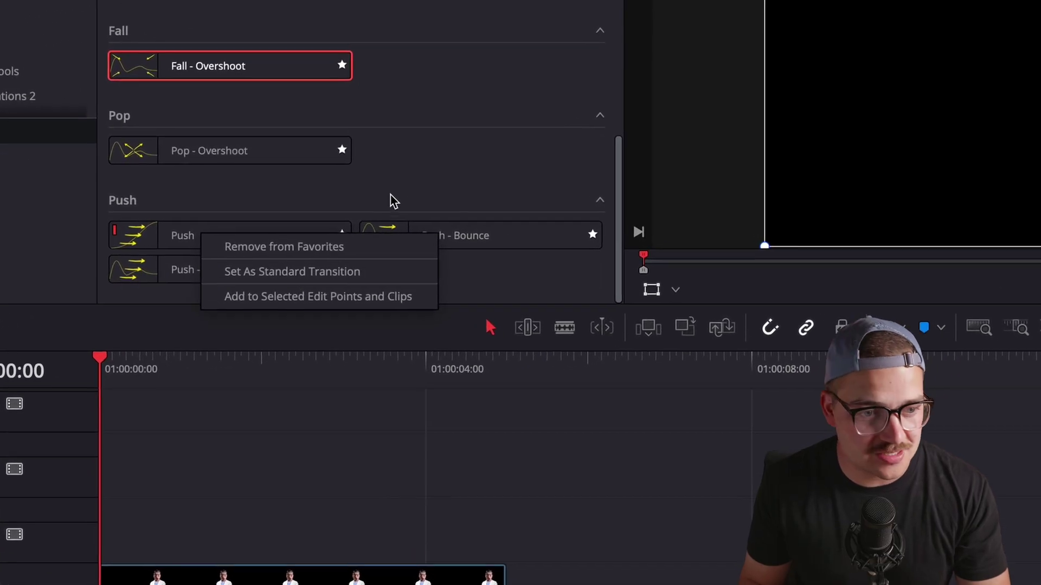
{"action": "left_click", "coordinate": [394, 200]}
Make Push - Bounce the standard transition, then restore Push as the standard transition
{"action": "right_click", "coordinate": [444, 234]}
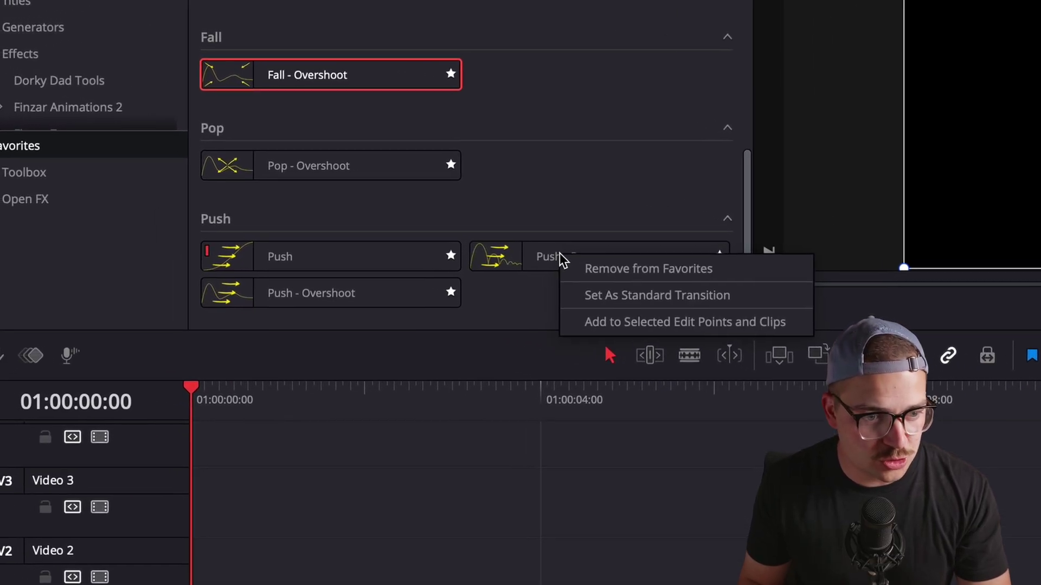
{"action": "left_click", "coordinate": [661, 298]}
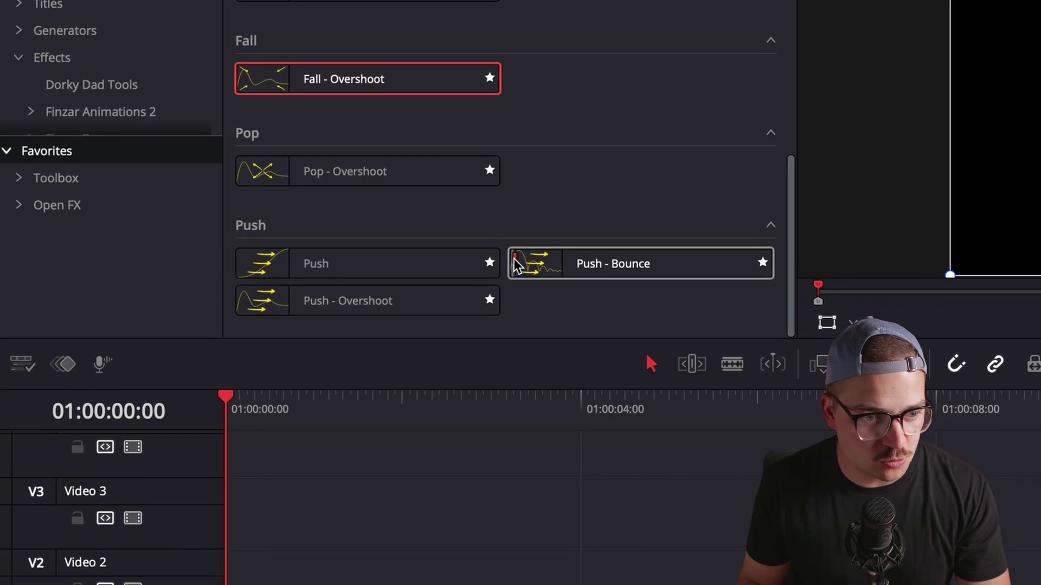
{"action": "left_click", "coordinate": [414, 266]}
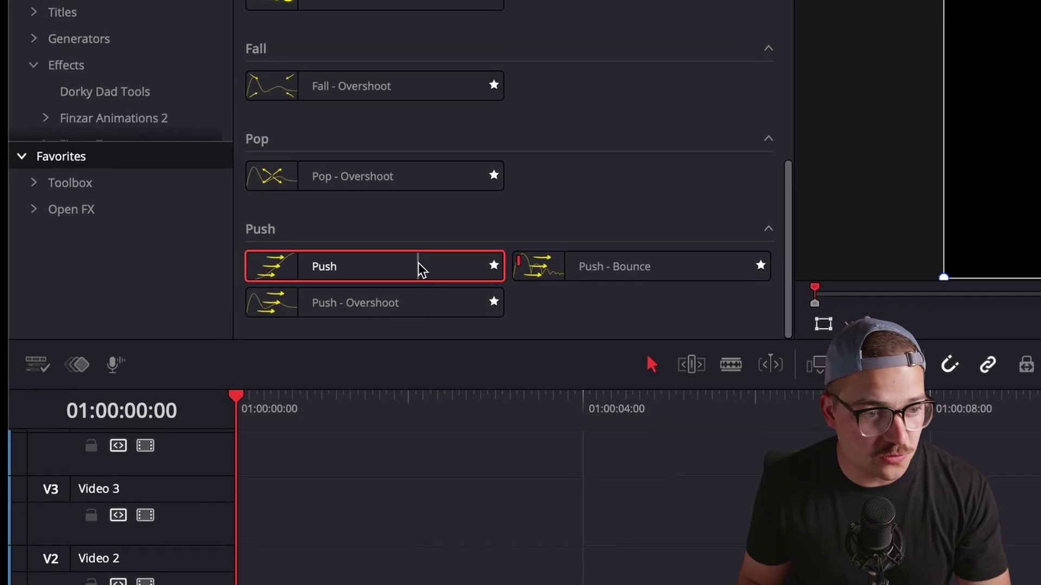
{"action": "right_click", "coordinate": [420, 268]}
{"action": "left_click", "coordinate": [507, 308]}
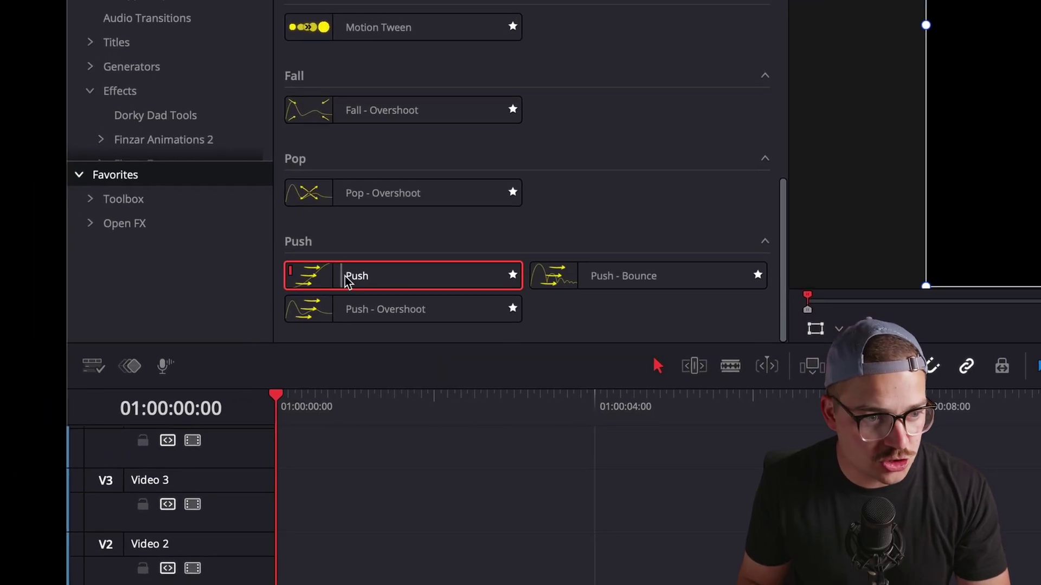
{"action": "right_click", "coordinate": [477, 275]}
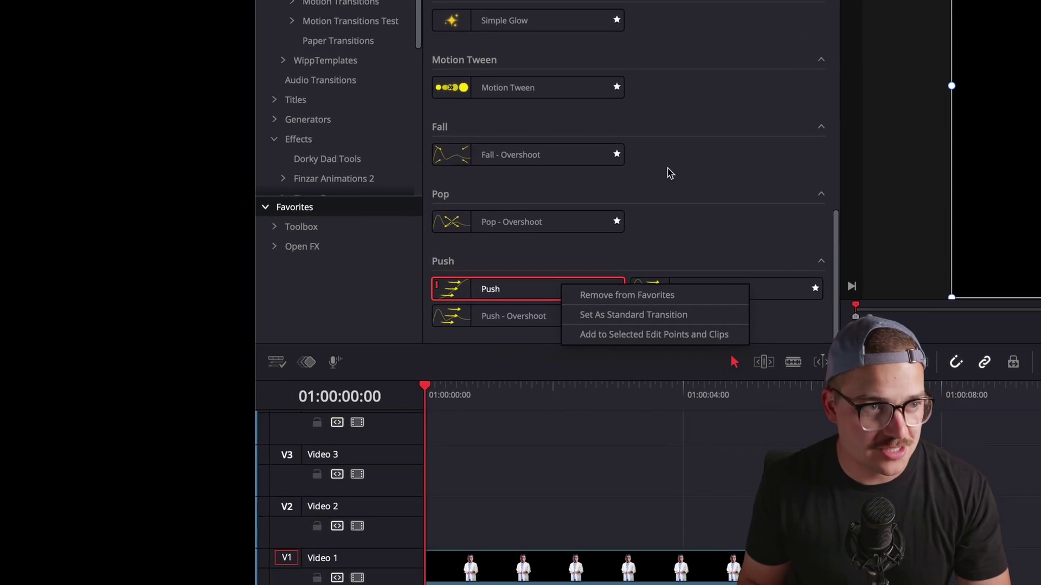
{"action": "left_click", "coordinate": [469, 84]}
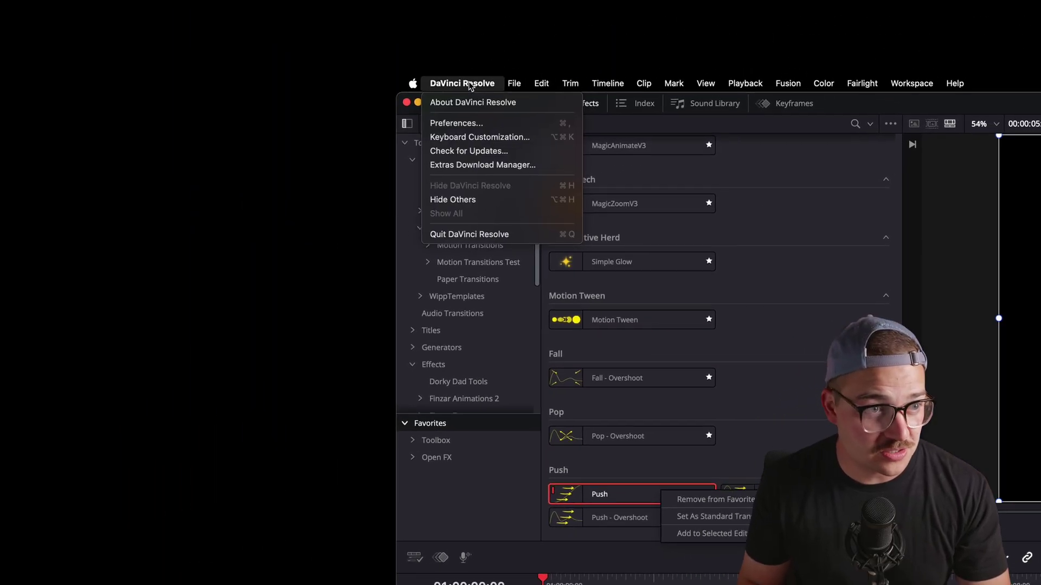
{"action": "left_click", "coordinate": [480, 137]}
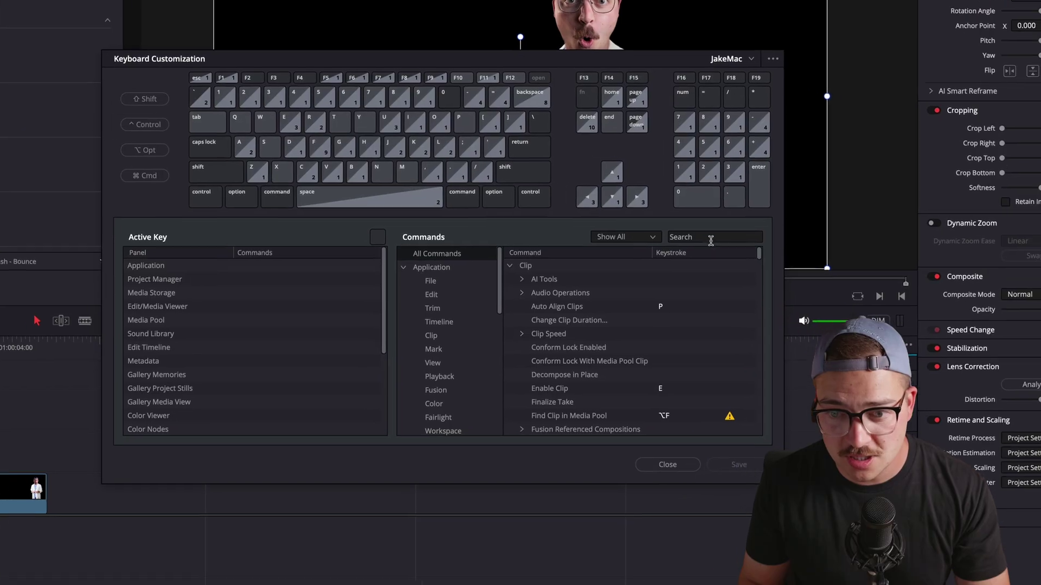
{"action": "left_click", "coordinate": [925, 306]}
{"action": "type", "text": "tran"}
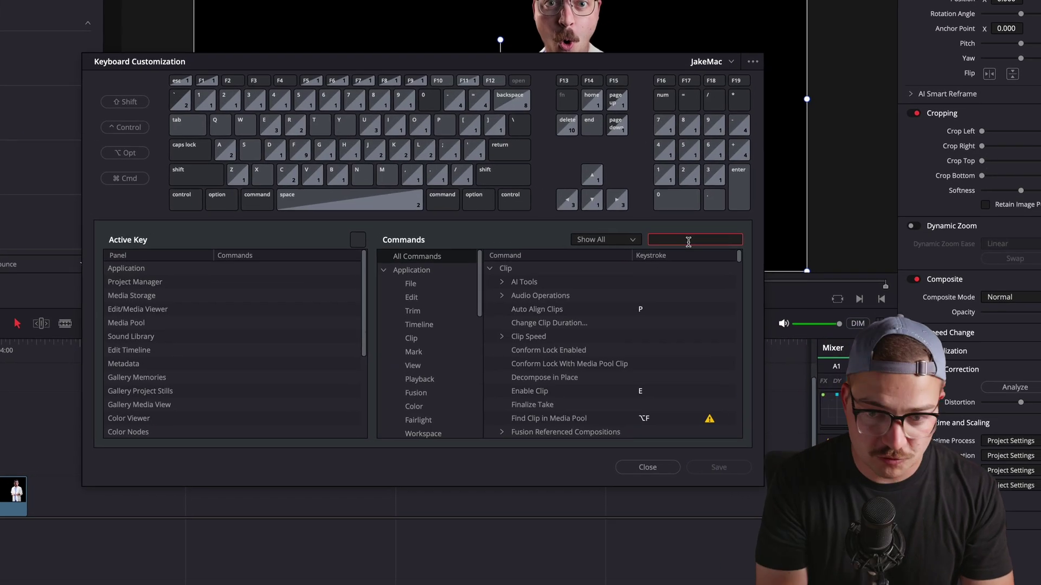
{"action": "type", "text": "sition"}
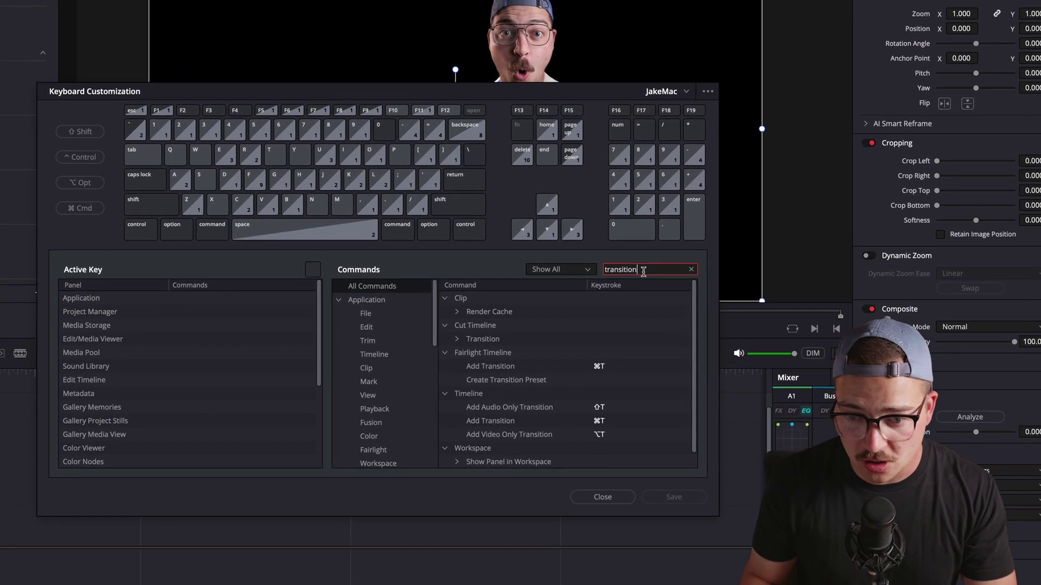
{"action": "left_click", "coordinate": [491, 421]}
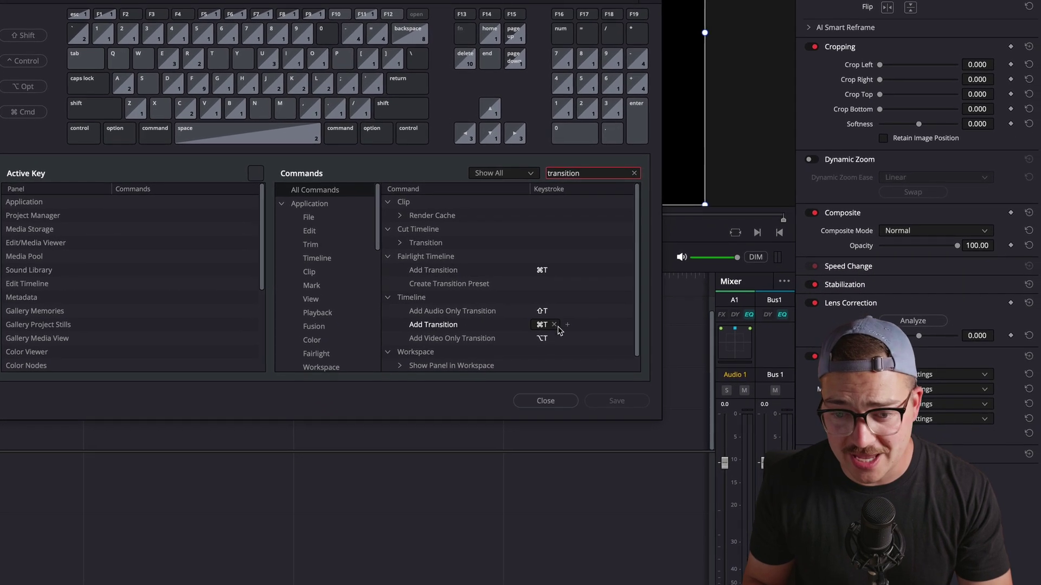
{"action": "left_click", "coordinate": [545, 312]}
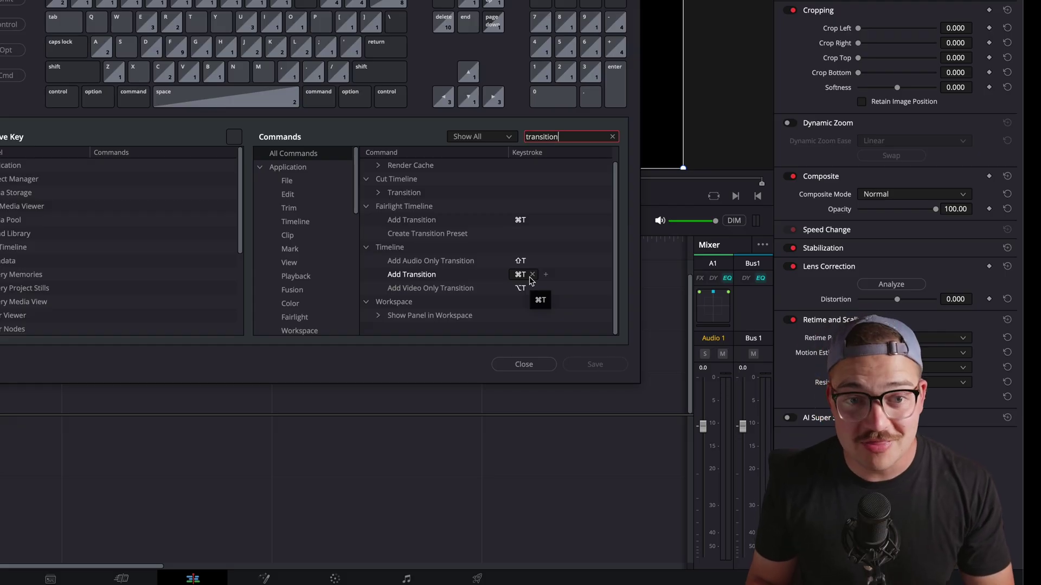
{"action": "left_click", "coordinate": [524, 364]}
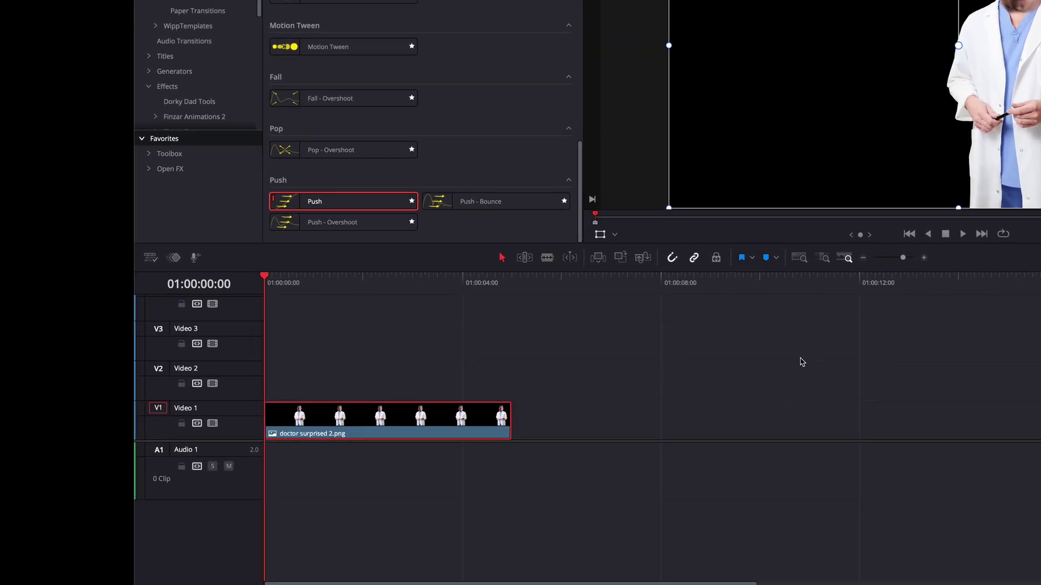
Add Push transitions to both ends of the doctor surprised 2.png clip and preview playback
{"action": "key", "text": "super+t"}
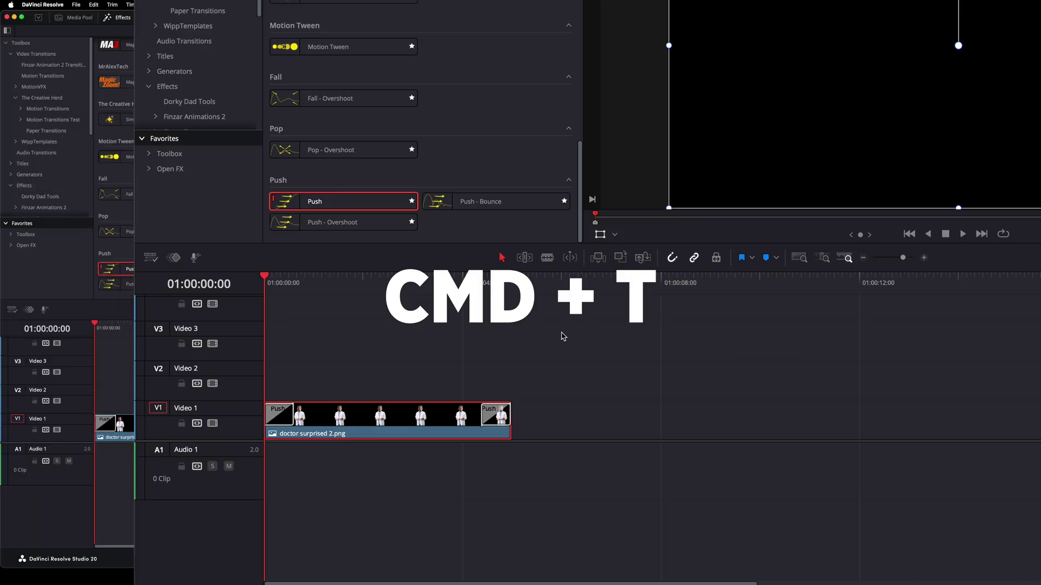
{"action": "key", "text": "space"}
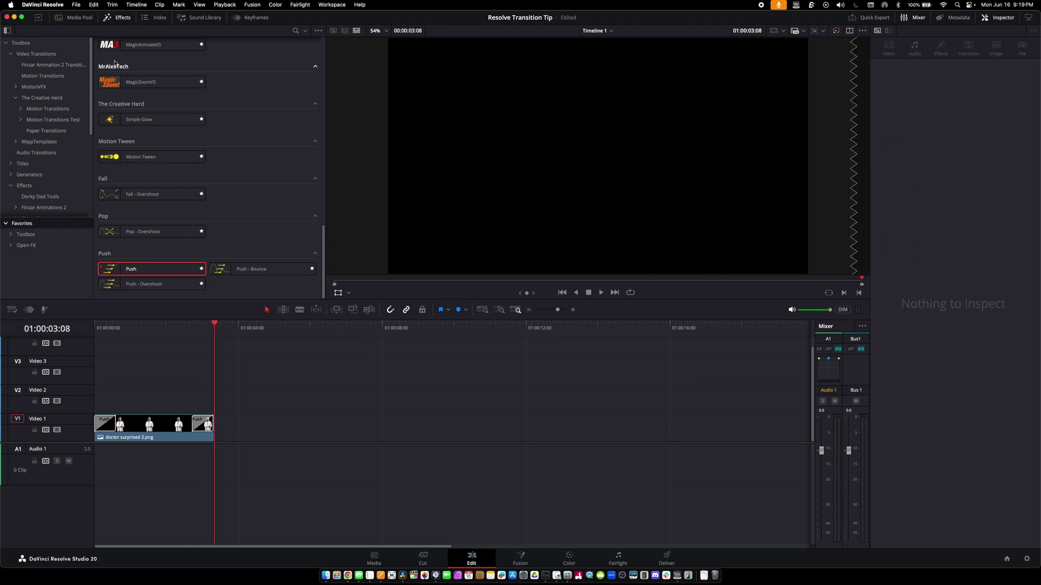
{"action": "scroll", "coordinate": [183, 109], "scroll_direction": "up", "scroll_amount": 5}
Add a Text+ title on Video 2 reading 'Dorky Daddy' in the Nerfos font
{"action": "left_click_drag", "start_coordinate": [242, 149], "coordinate": [157, 400]}
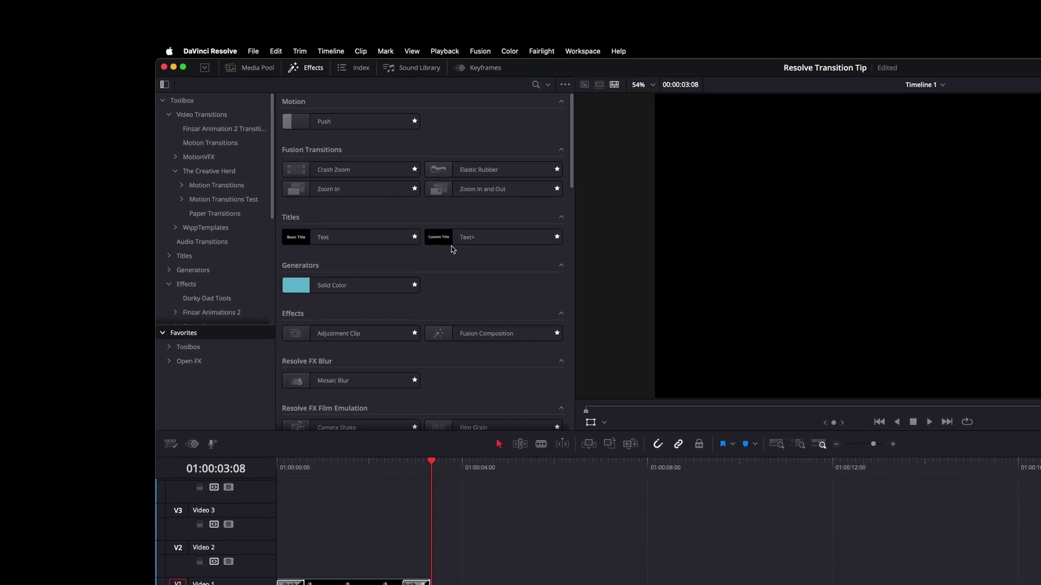
{"action": "left_click_drag", "start_coordinate": [407, 371], "coordinate": [380, 370]}
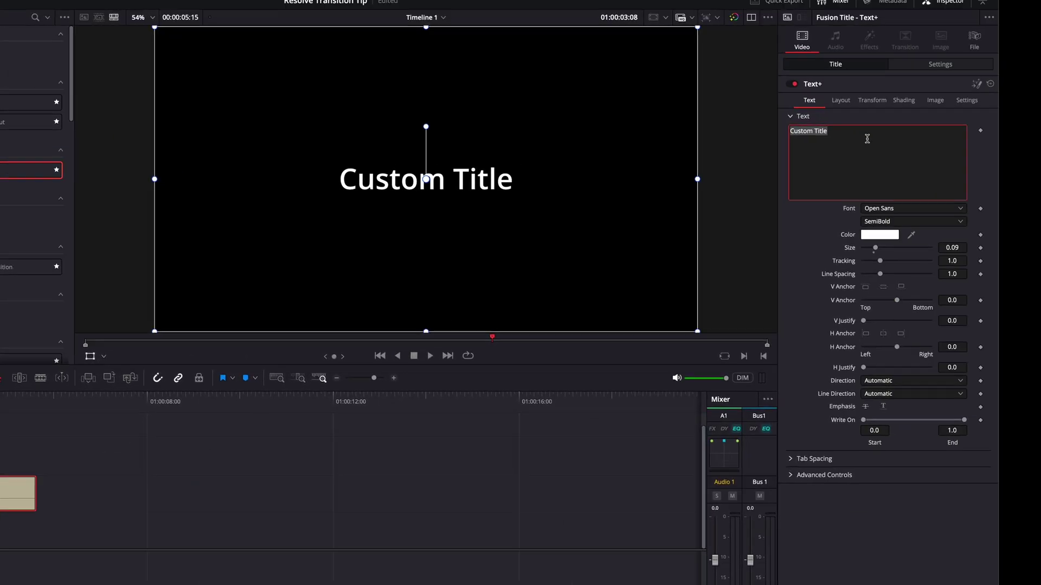
{"action": "type", "text": "Dorky Daddy"}
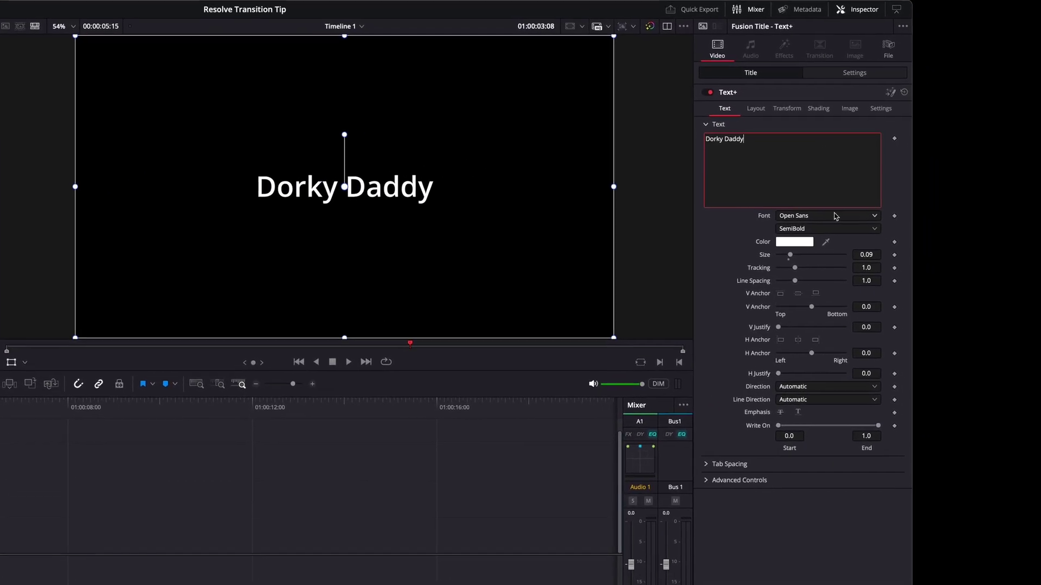
{"action": "left_click", "coordinate": [836, 216]}
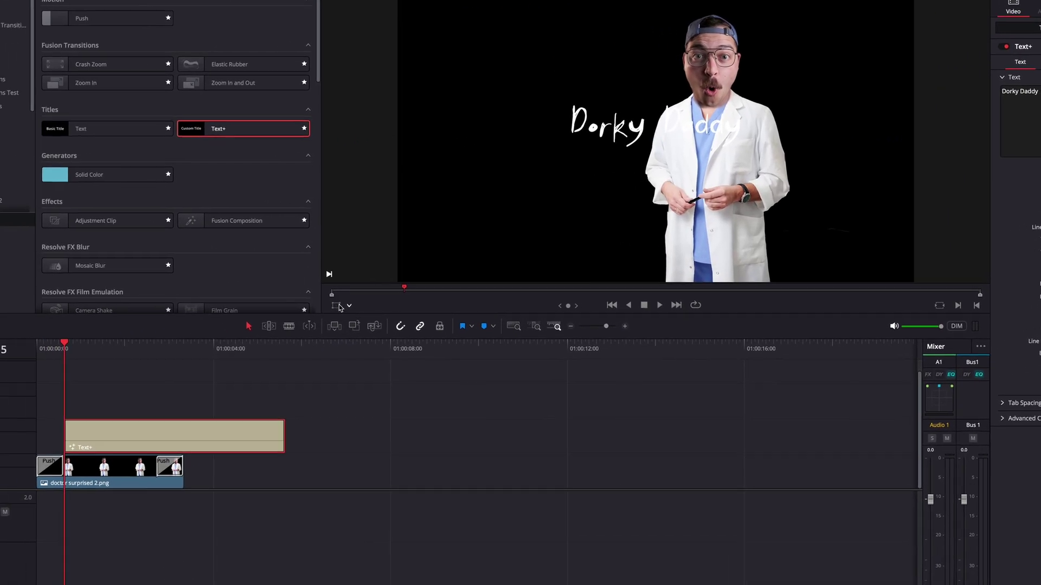
{"action": "left_click", "coordinate": [279, 313]}
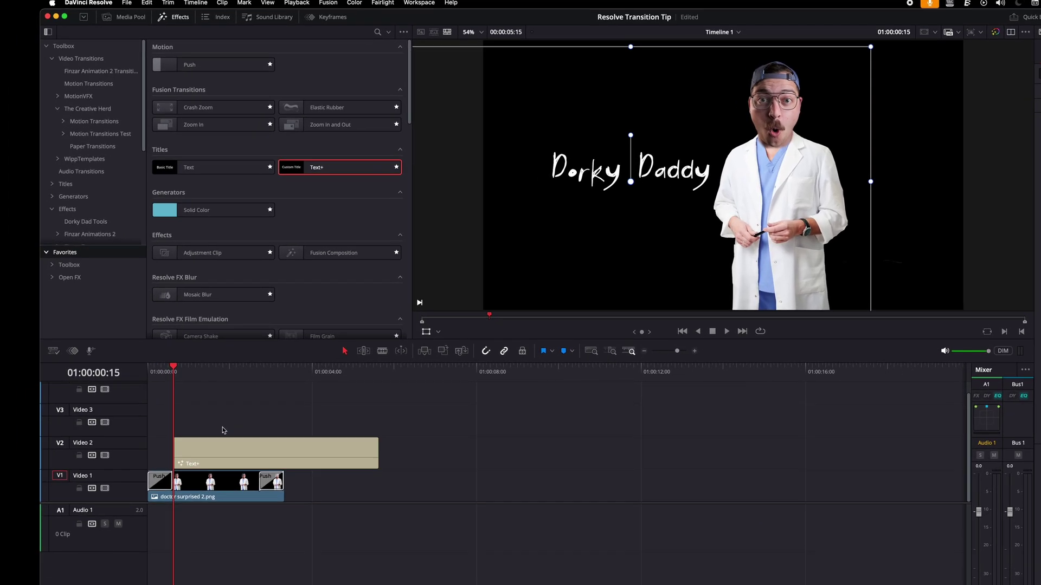
Add Push transitions to both ends of the Text+ title and trim it to the doctor clip's end
{"action": "left_click", "coordinate": [261, 448]}
{"action": "key", "text": "super+t"}
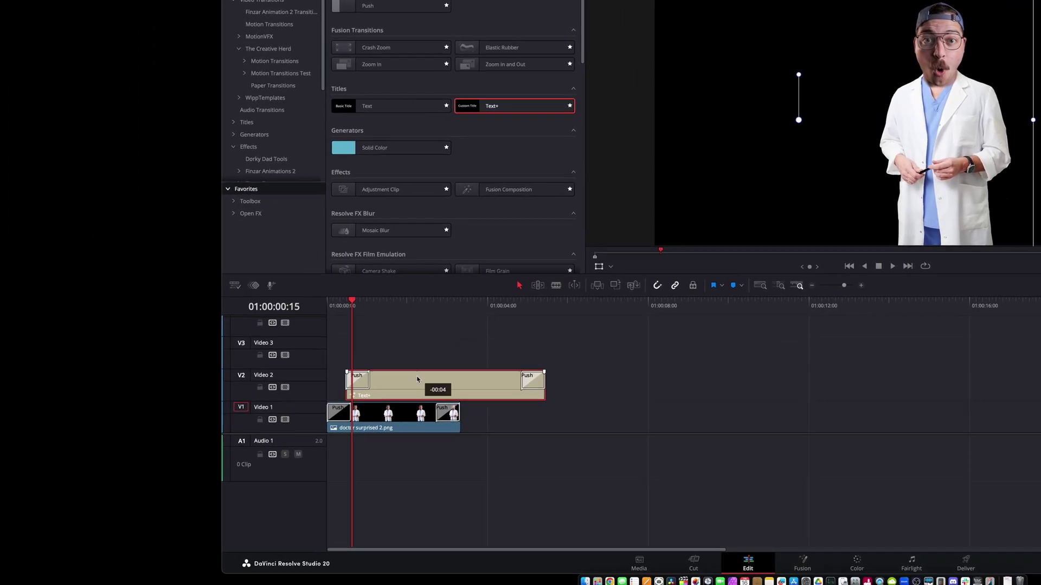
{"action": "key", "text": "Home"}
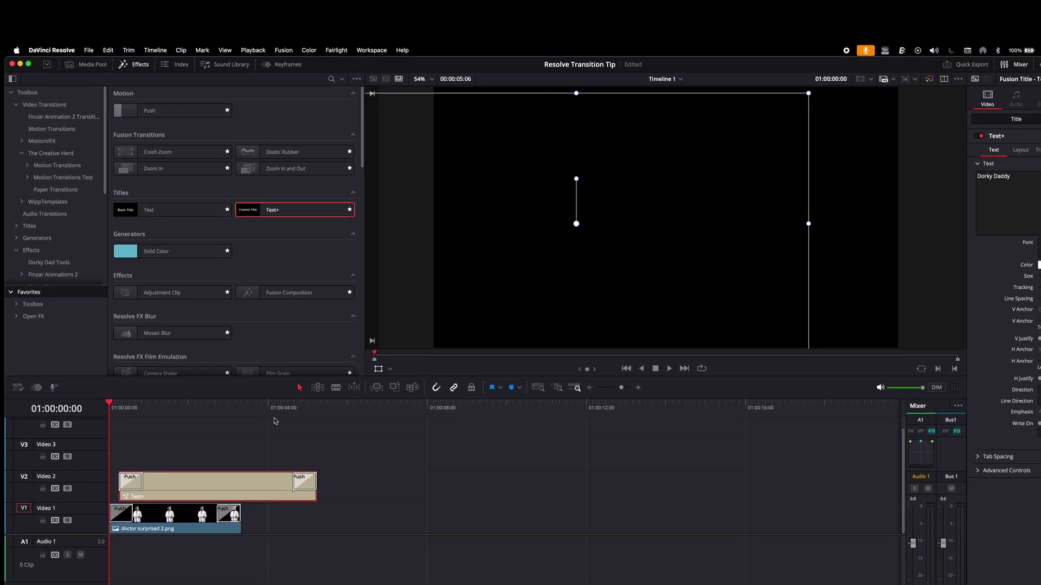
{"action": "key", "text": "space"}
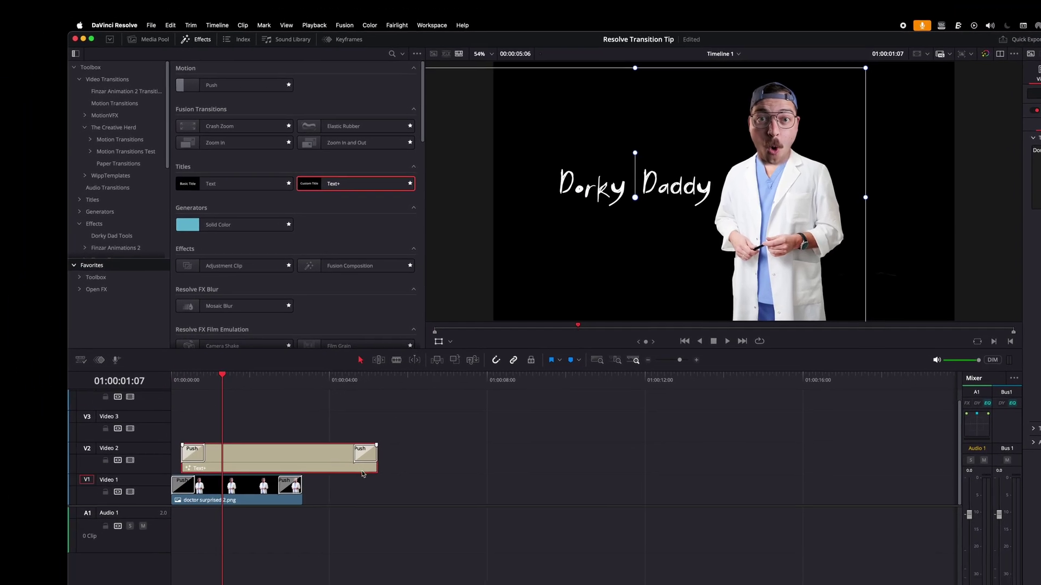
{"action": "left_click_drag", "start_coordinate": [377, 459], "coordinate": [302, 460]}
{"action": "key", "text": "super+equal"}
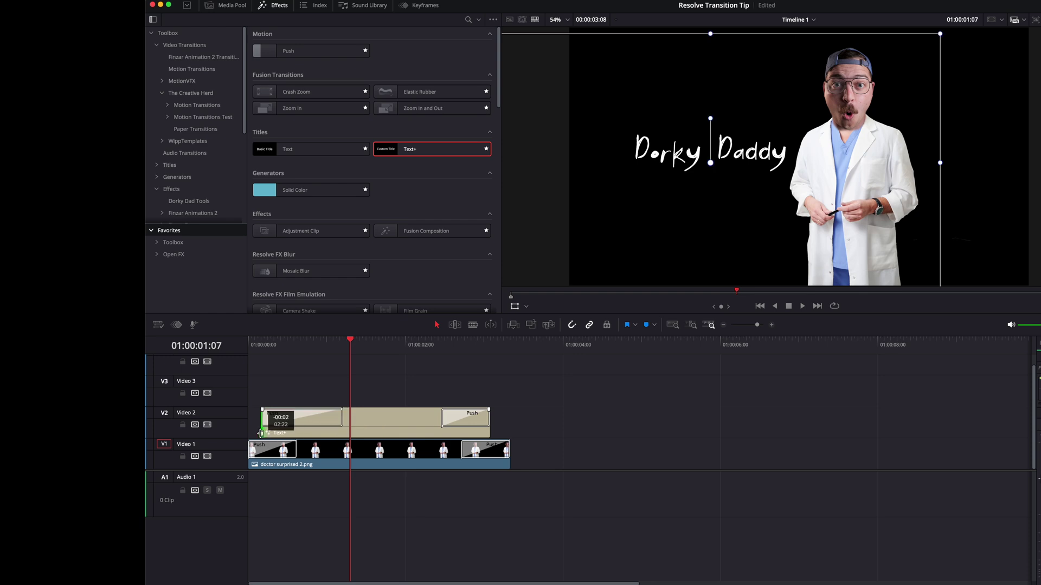
{"action": "key", "text": "Home"}
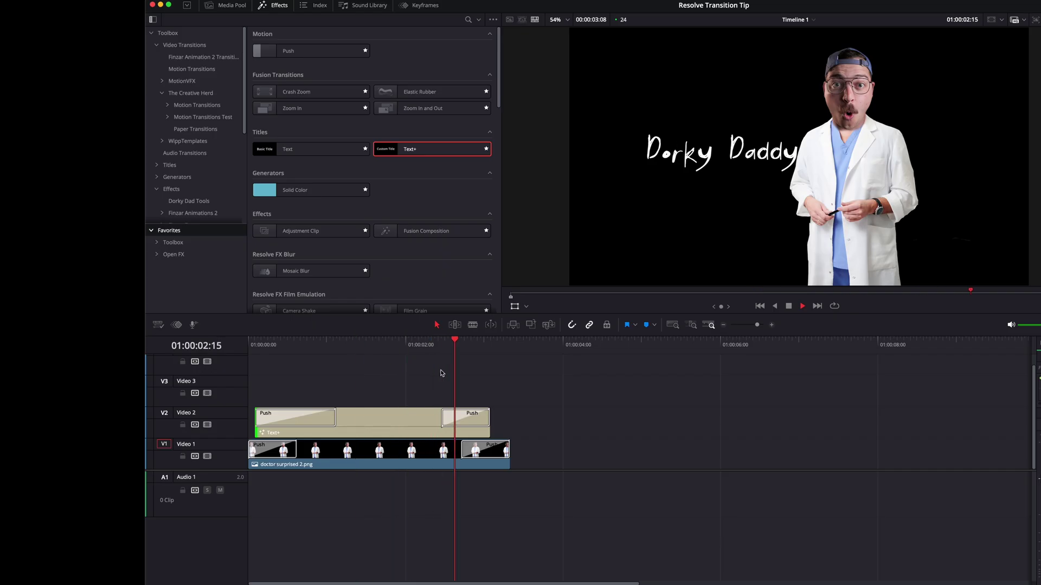
Place an Adjustment Clip on Video 3 trimmed to the doctor clip and drop Daddy Dance on it
{"action": "left_click_drag", "start_coordinate": [301, 231], "coordinate": [249, 388]}
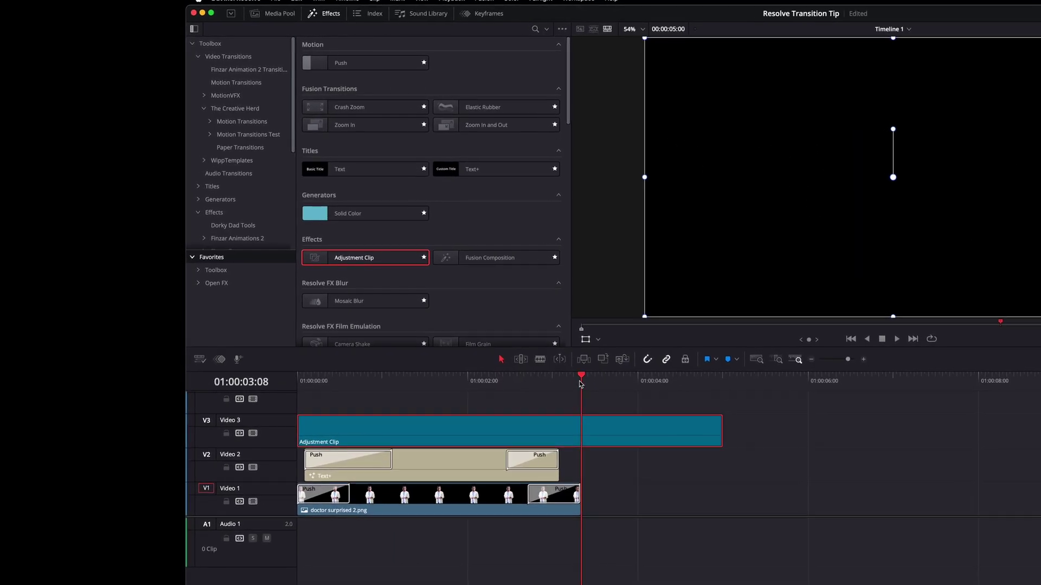
{"action": "key", "text": "shift+bracketright"}
{"action": "scroll", "coordinate": [378, 230], "scroll_direction": "down", "scroll_amount": 10}
{"action": "scroll", "coordinate": [384, 233], "scroll_direction": "up", "scroll_amount": 5}
{"action": "left_click_drag", "start_coordinate": [358, 228], "coordinate": [441, 435]}
{"action": "key", "text": "Home"}
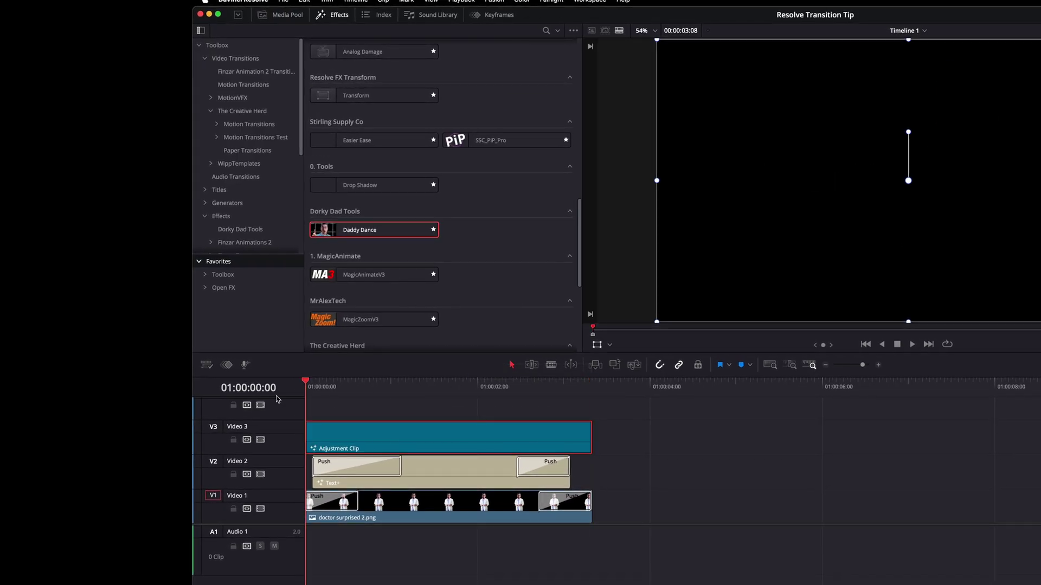